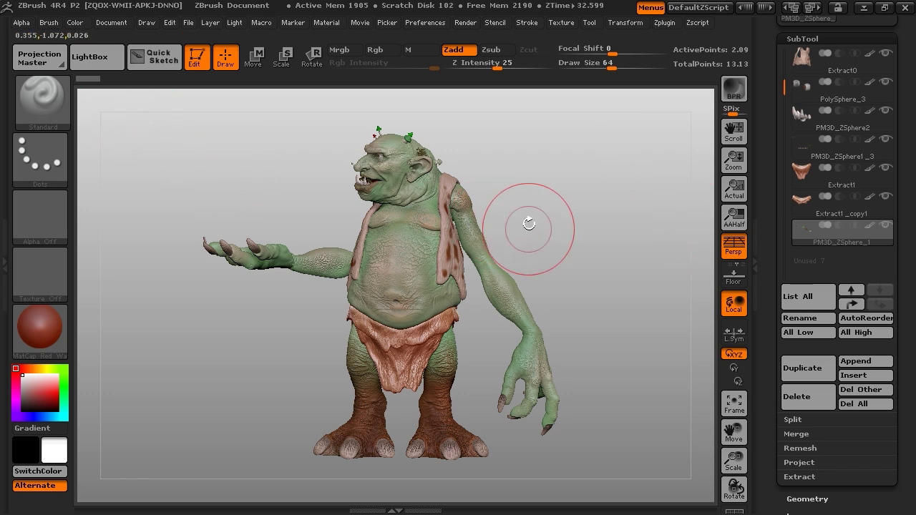
- Set the Decimation Master percentage to 21.8309 and pre-process the subtools required for decimating all
left_click_drag(527, 221, 552, 214)
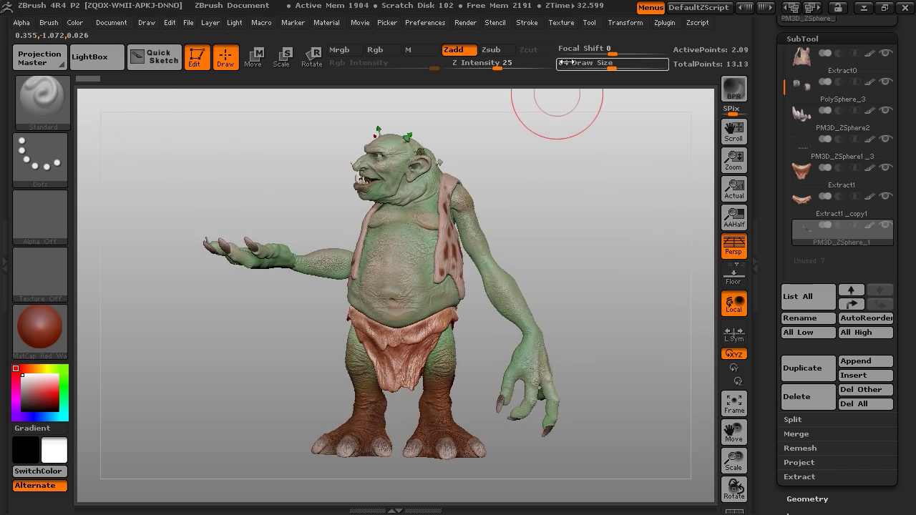
left_click(666, 22)
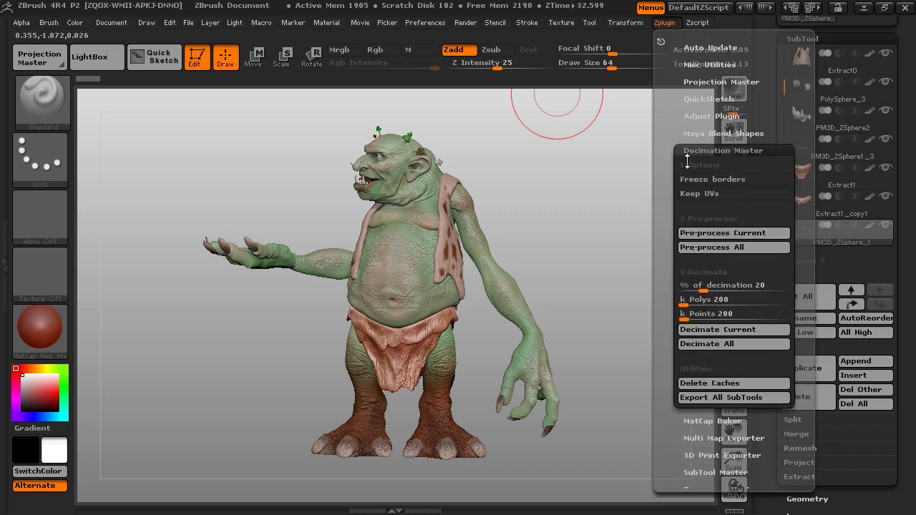
mouse_move(704, 286)
left_mouse_down()
mouse_move(723, 286)
mouse_move(705, 287)
left_mouse_up()
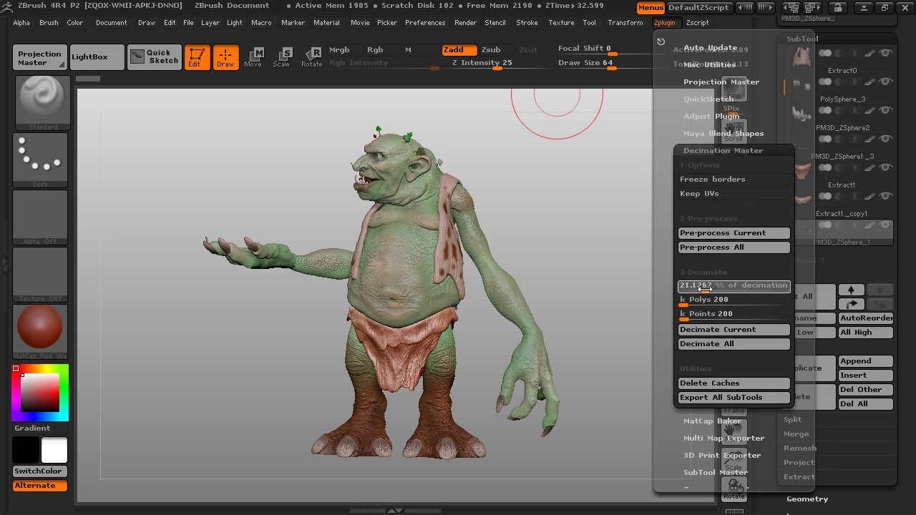
left_click(705, 286)
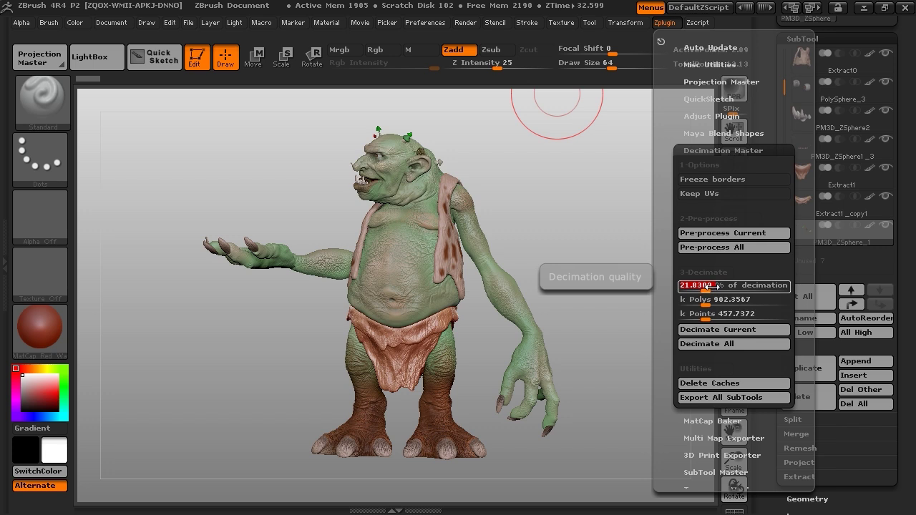
left_click(725, 344)
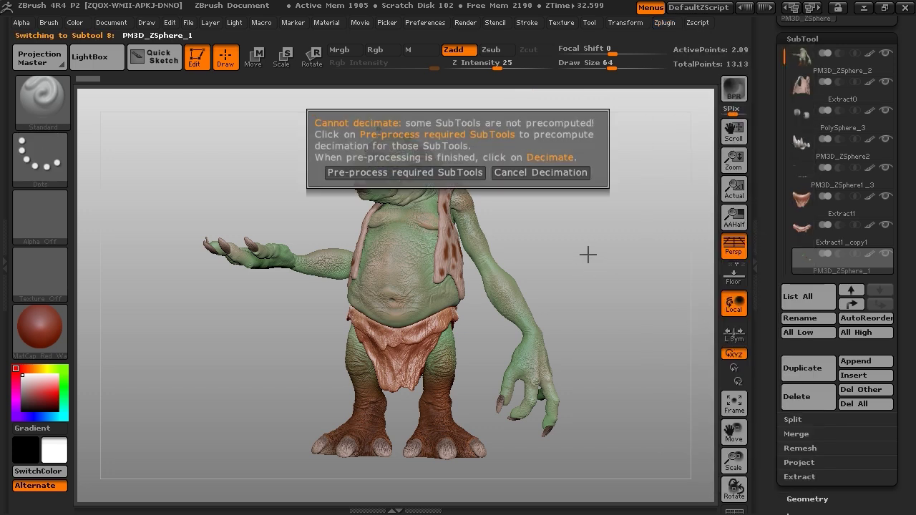
left_click(439, 172)
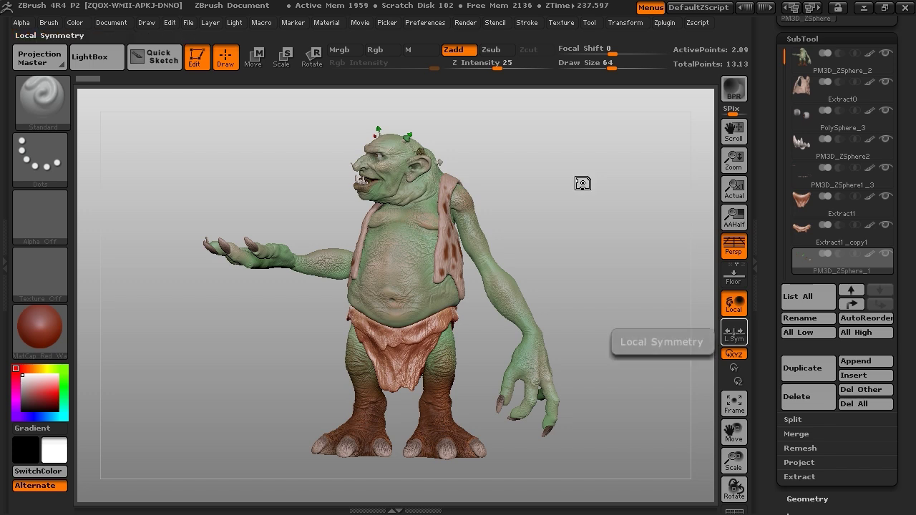
- Decimate all of the troll's subtools with Decimation Master at 21.8309 %
left_click_drag(536, 180, 562, 190)
left_click(665, 23)
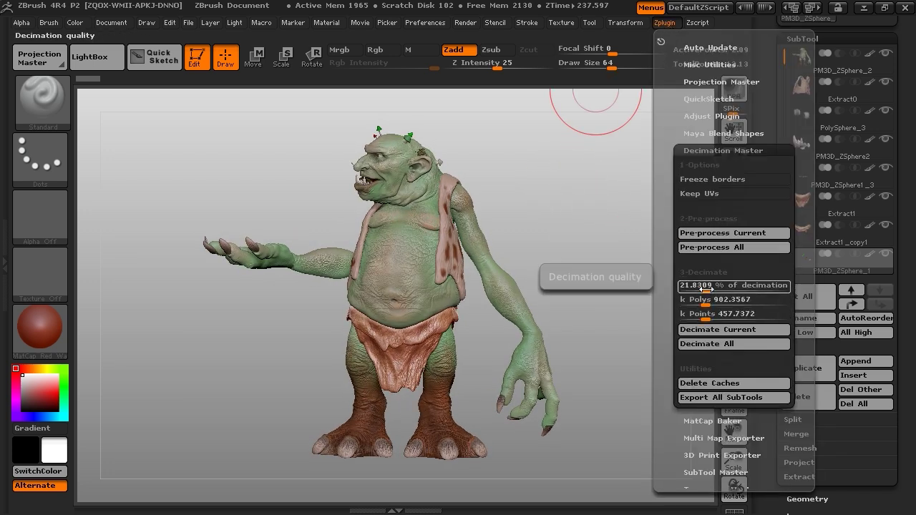
left_click(713, 344)
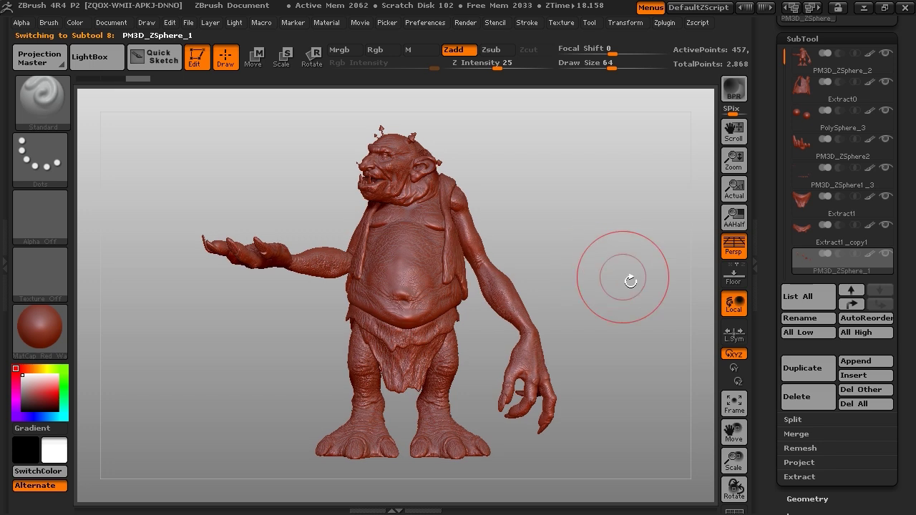
- Examine the decimated troll's surface detail up close and the body subtool PM3D_ZSphere_2's wireframe density
left_click_drag(739, 463, 676, 361)
left_click_drag(636, 178, 675, 102)
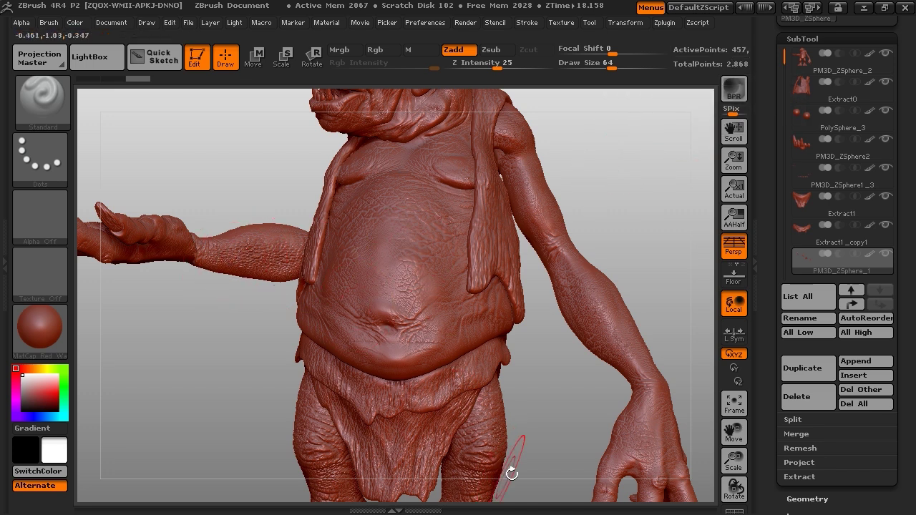
left_click_drag(559, 403, 593, 399)
mouse_move(633, 294)
left_mouse_down()
mouse_move(644, 288)
mouse_move(664, 313)
left_mouse_up()
left_click(737, 512)
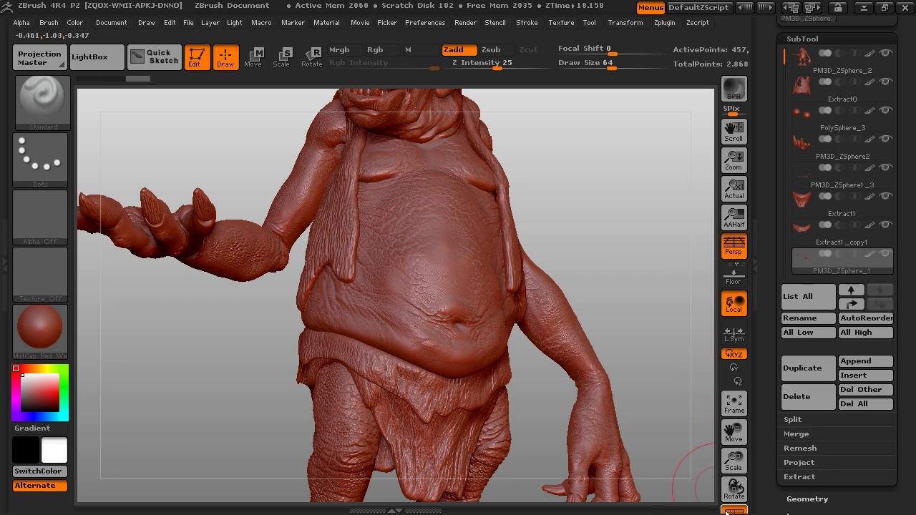
left_click(734, 404)
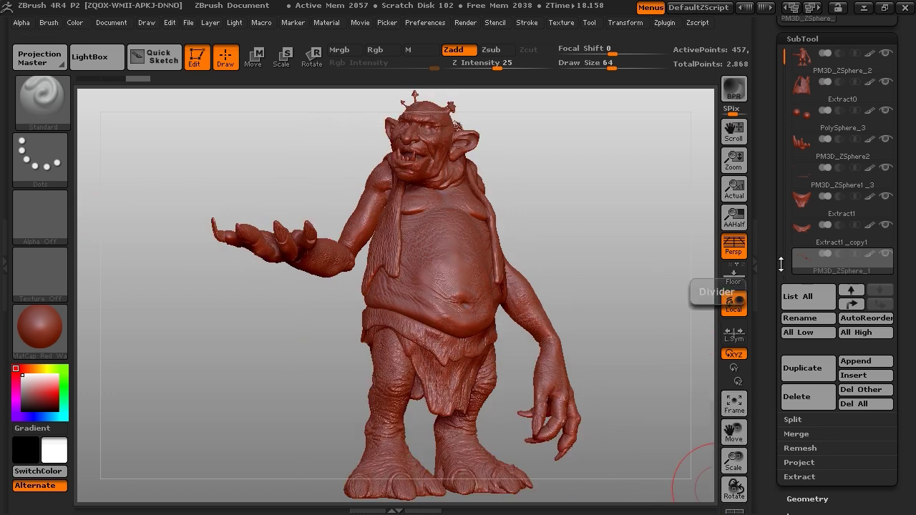
left_click(658, 290, "alt")
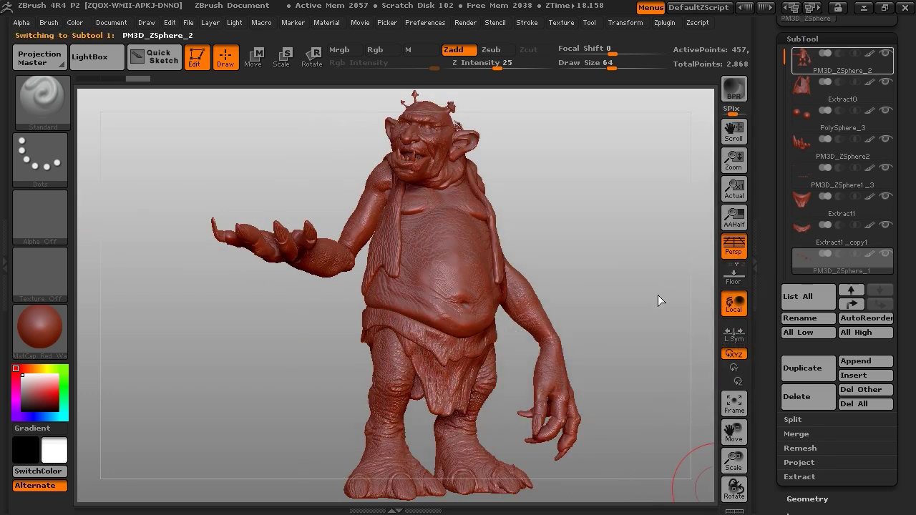
left_click(737, 510)
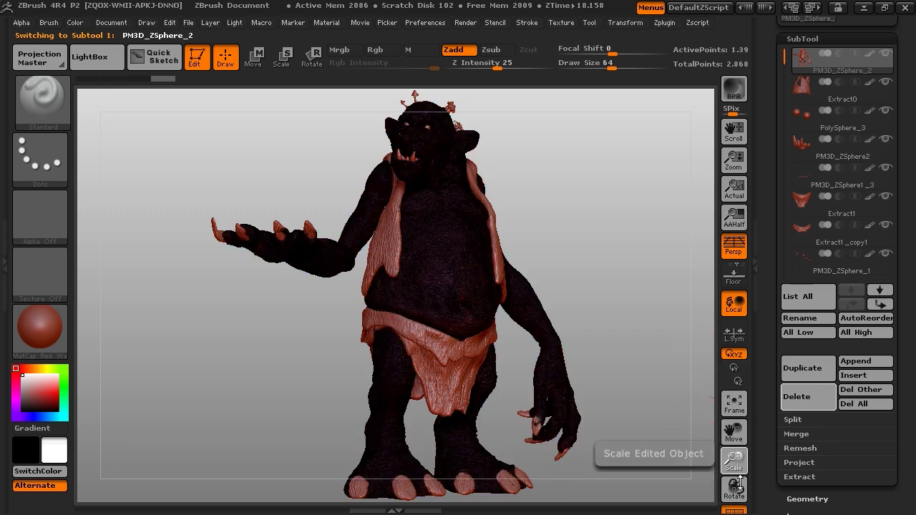
left_click_drag(740, 480, 737, 427)
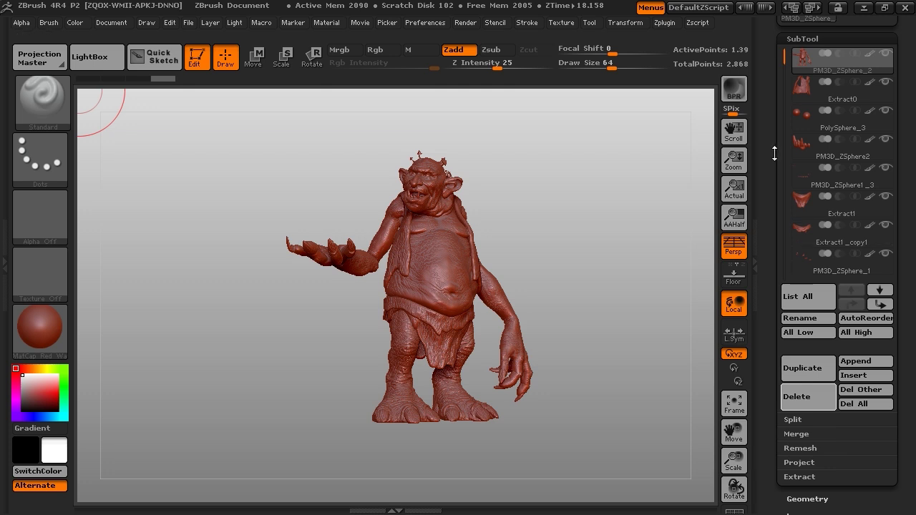
- Merge all visible subtools, switch to the resulting merged tool and check its wireframe
left_click(801, 435)
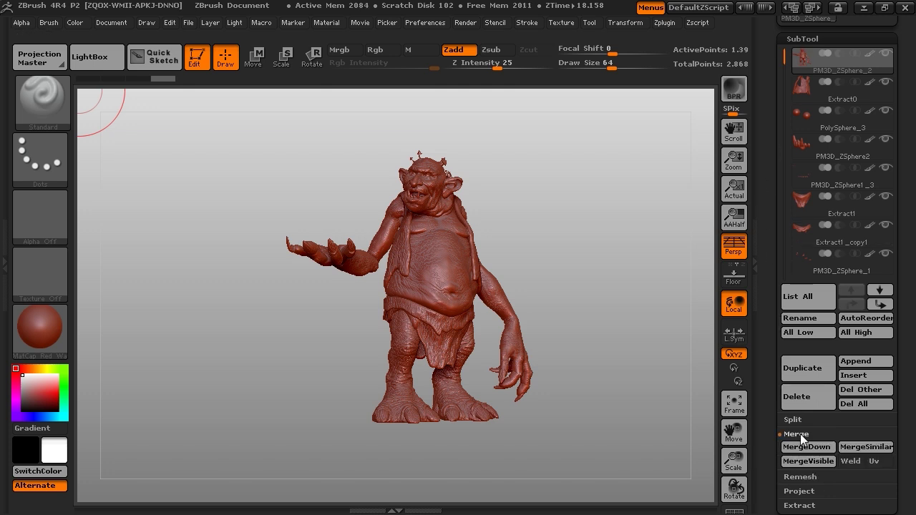
left_click(805, 461)
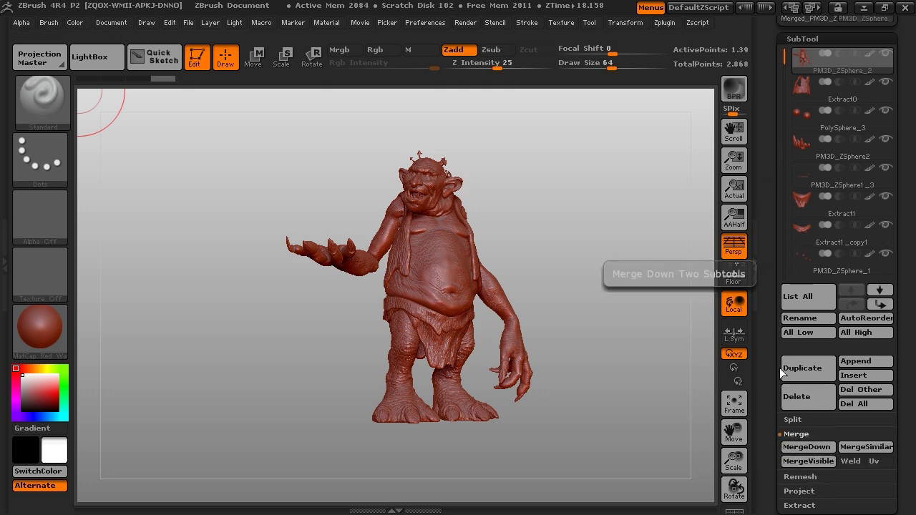
scroll(782, 372, "up", 5)
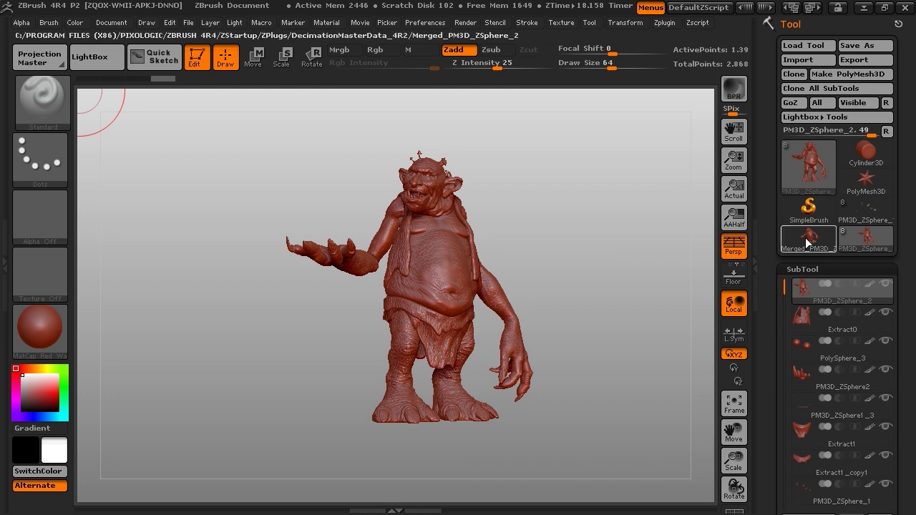
left_click(805, 238)
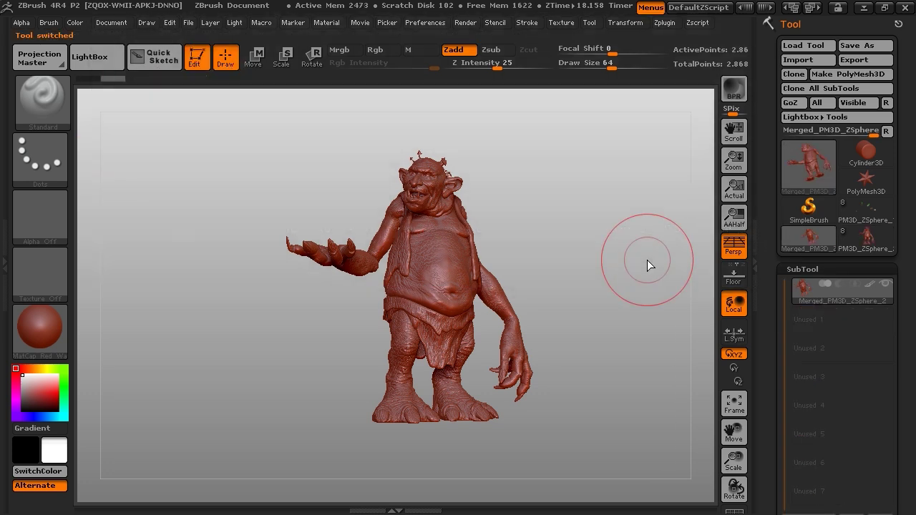
mouse_move(647, 263)
left_mouse_down()
mouse_move(614, 284)
mouse_move(706, 443)
left_mouse_up()
left_click(733, 510)
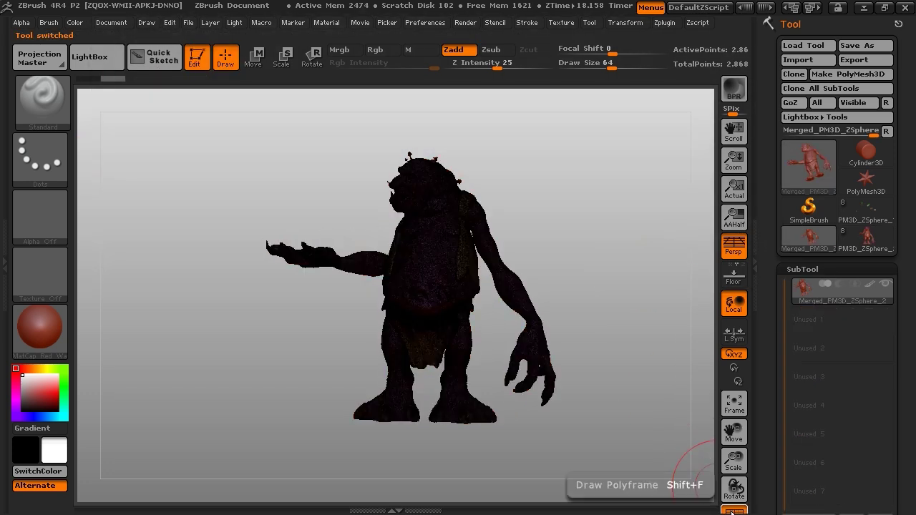
left_click_drag(614, 318, 690, 452)
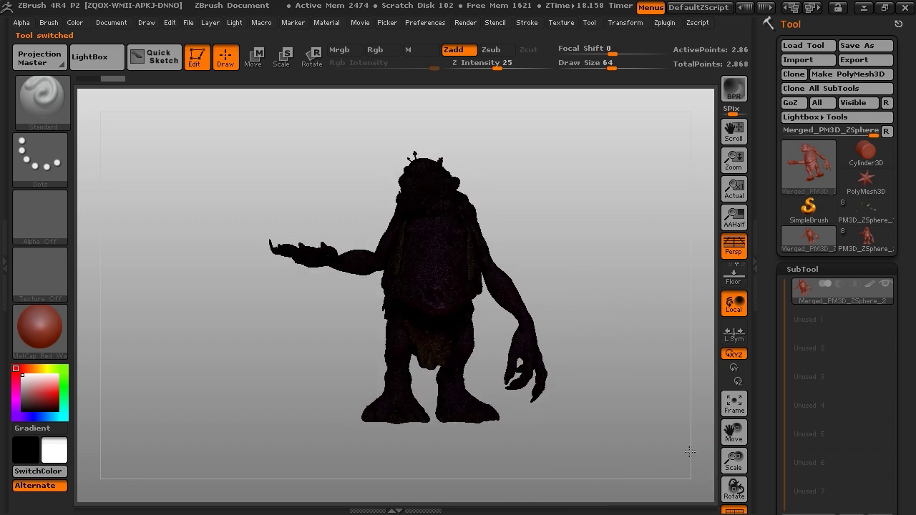
left_click(734, 510)
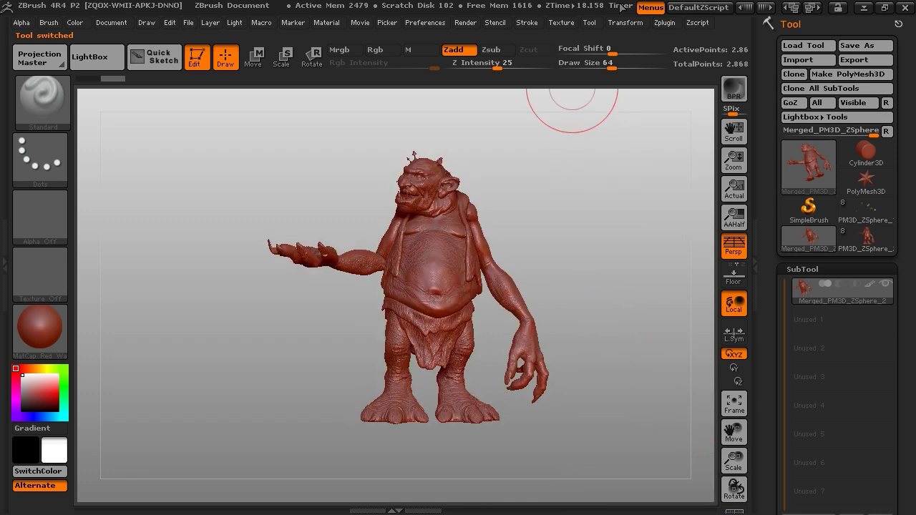
- Set the 3D Print Exporter's X, Y and Z dimensions to 19.4366 inches for the merged troll
left_click(666, 22)
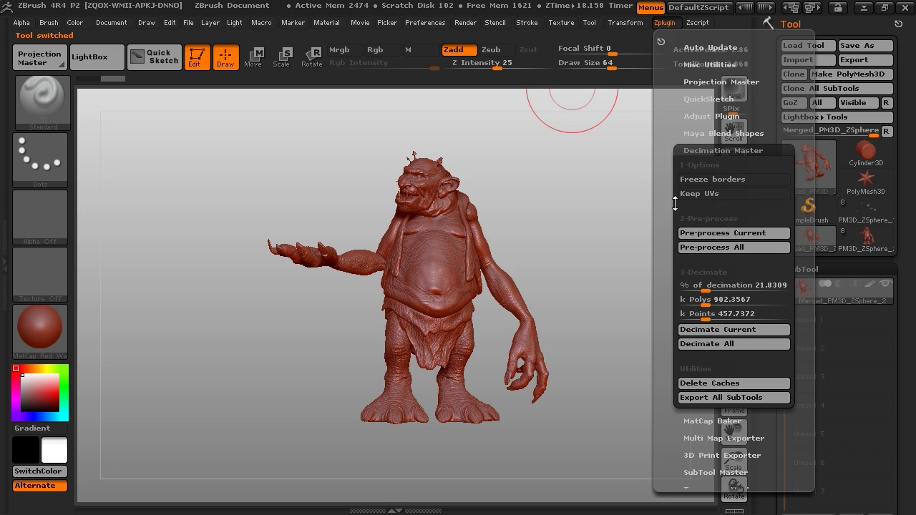
left_click(698, 150)
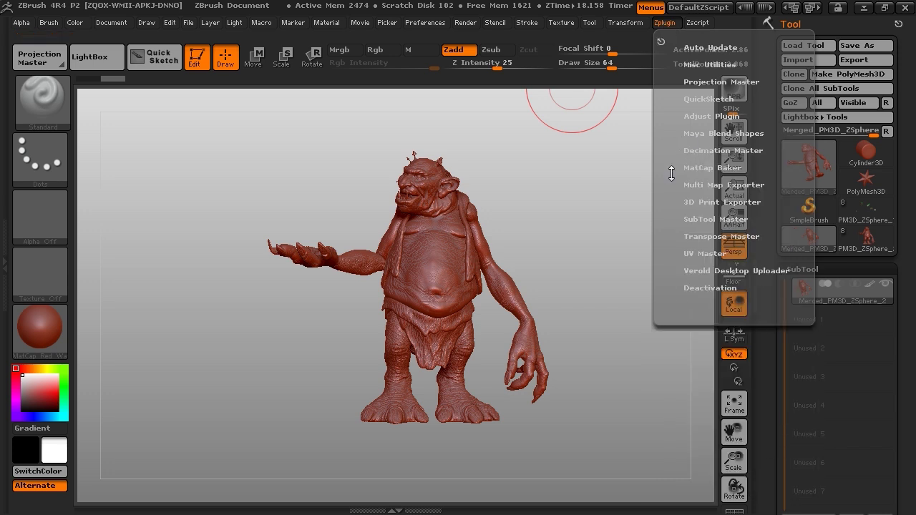
left_click(704, 200)
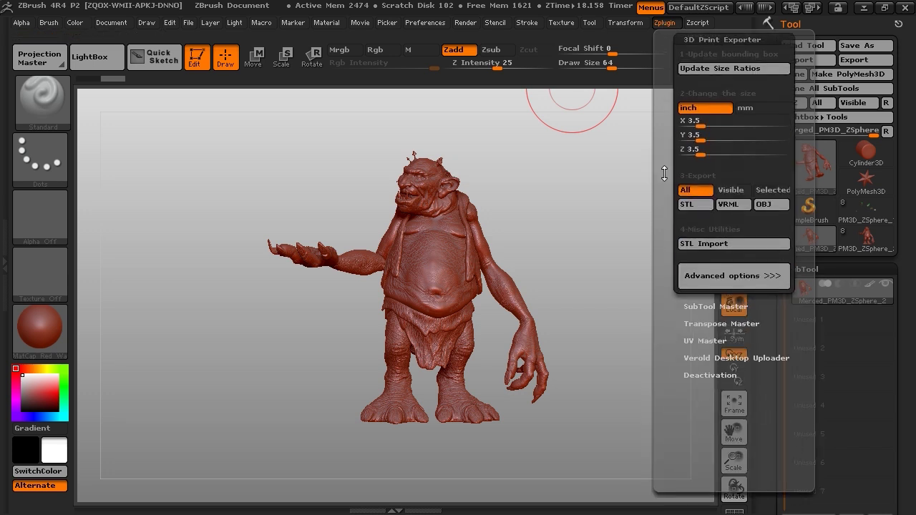
left_click_drag(664, 174, 662, 199)
left_click(693, 169)
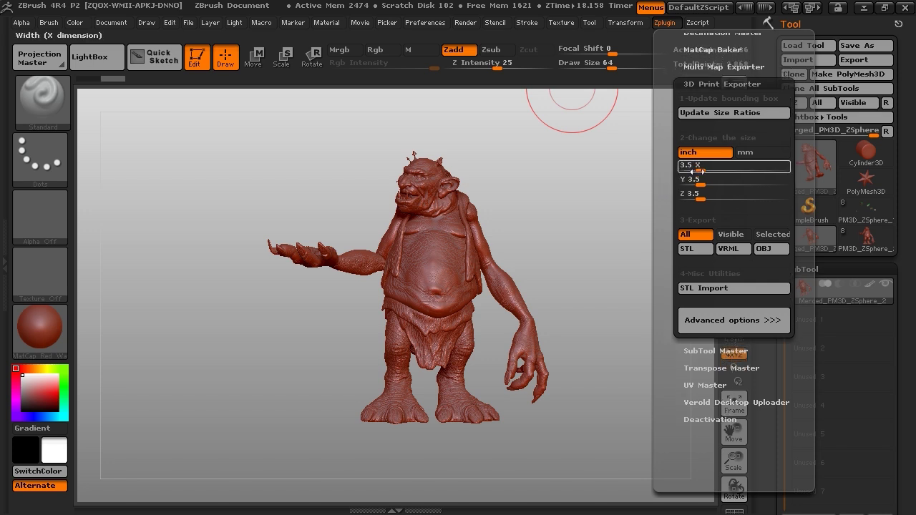
left_click_drag(693, 171, 778, 167)
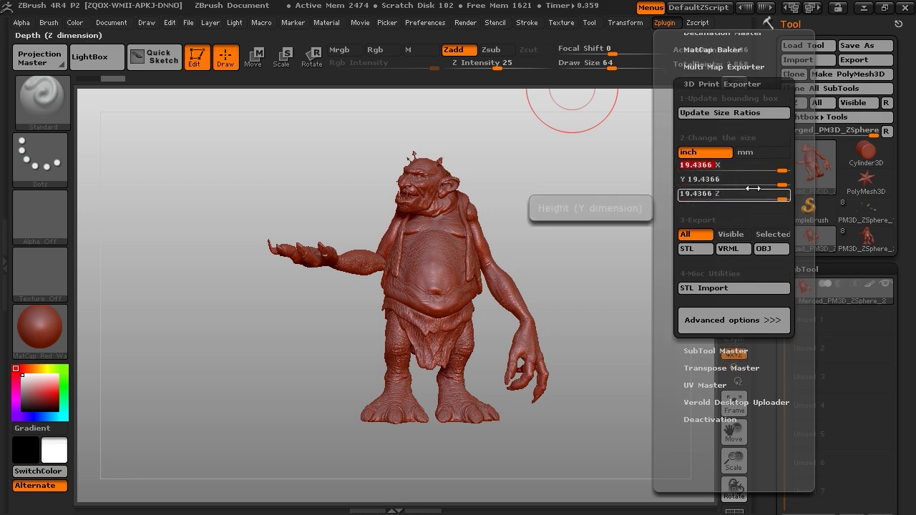
left_click_drag(662, 204, 662, 254)
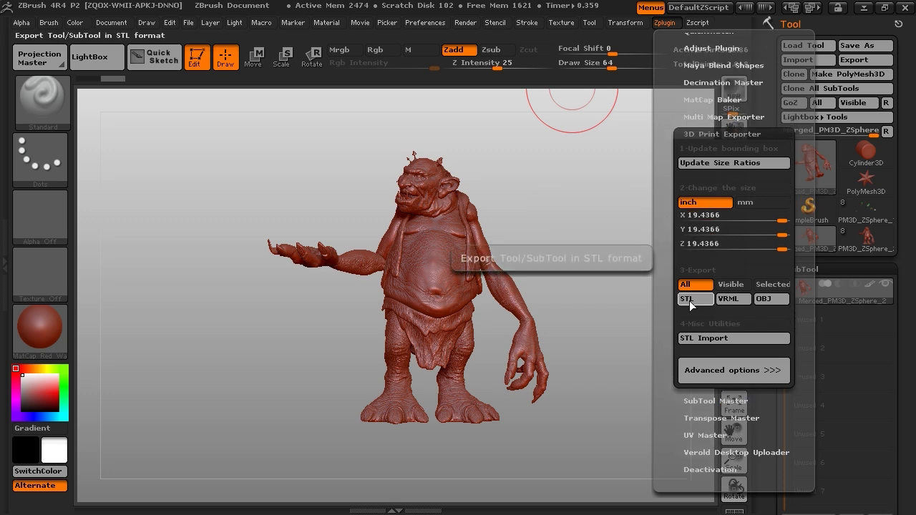
- Update the size ratios from the merged troll in 3D Print Exporter and set the X dimension to 20 inches
left_click(712, 163)
left_click(666, 22)
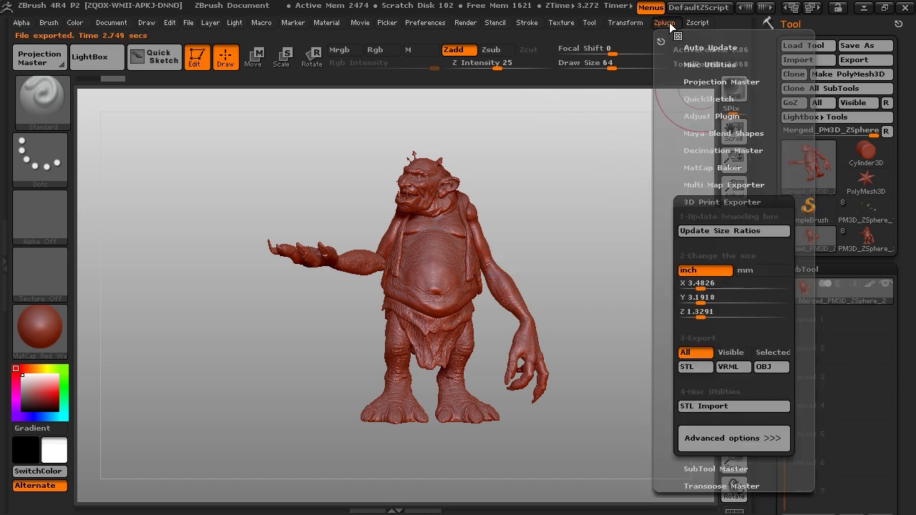
type("20")
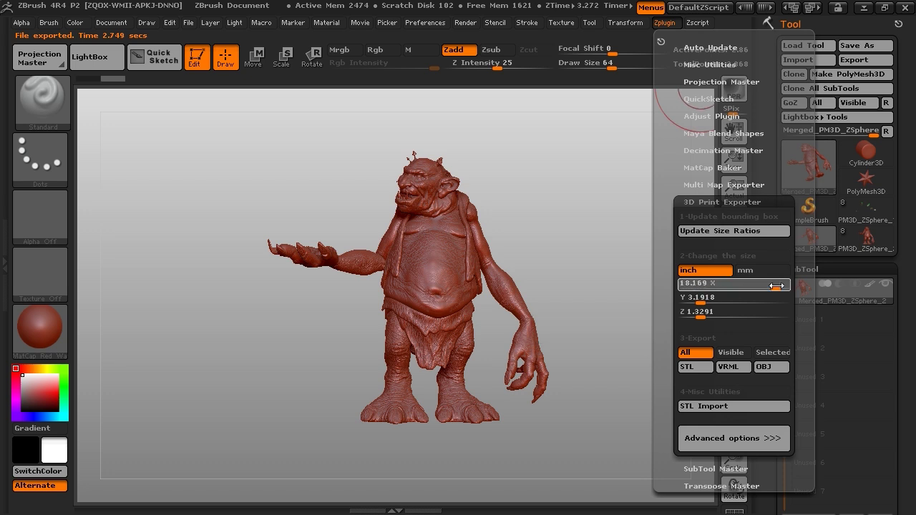
key("Return")
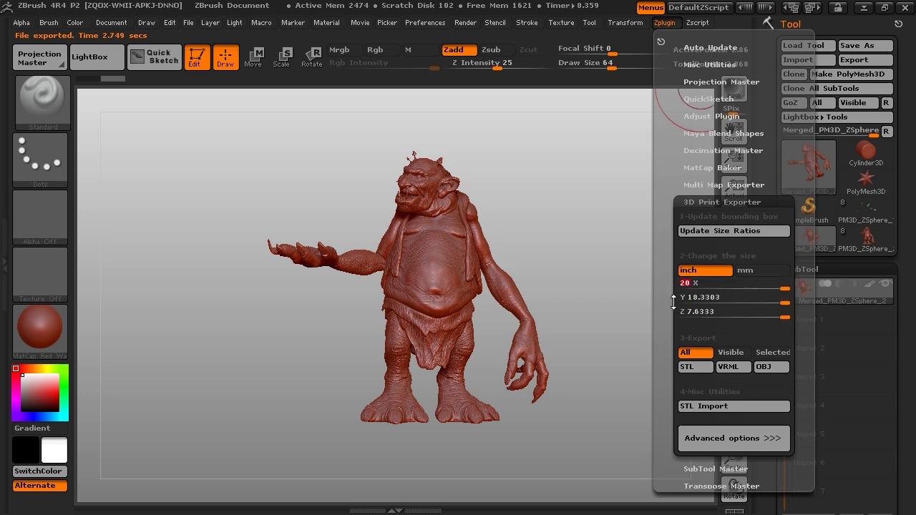
- Export the merged troll as an STL file named troll_stl in the troll folder
left_click(688, 367)
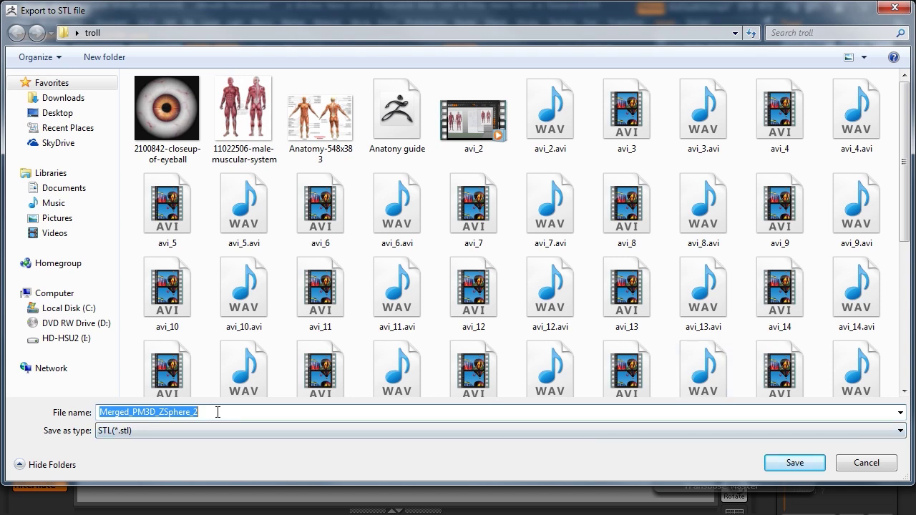
type("tr")
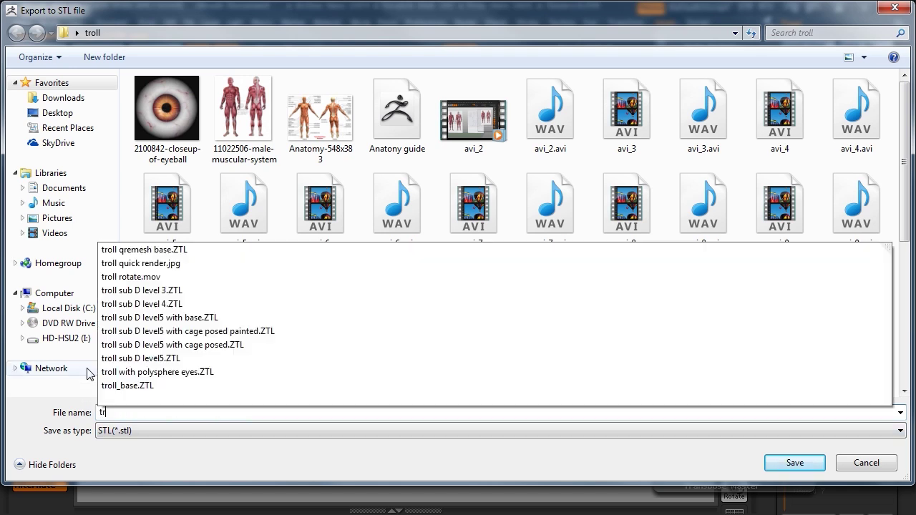
type("oll_s")
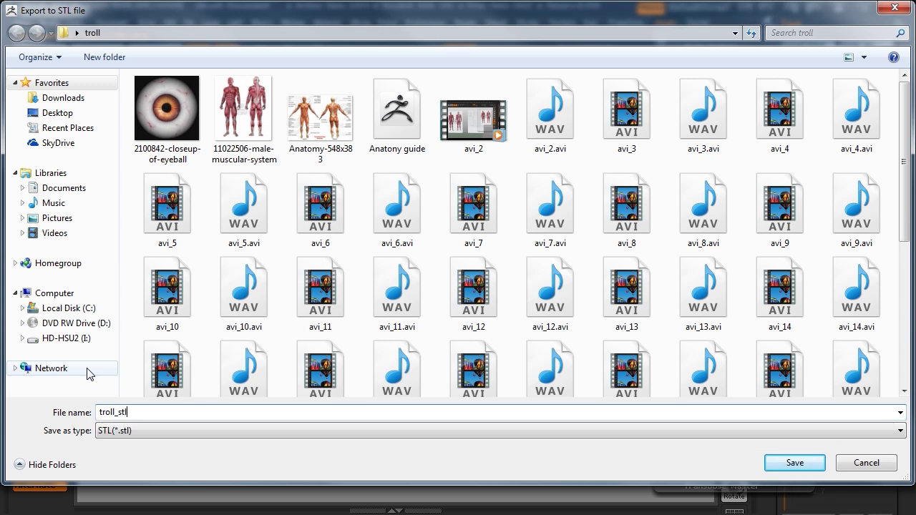
type("tl")
key("Return")
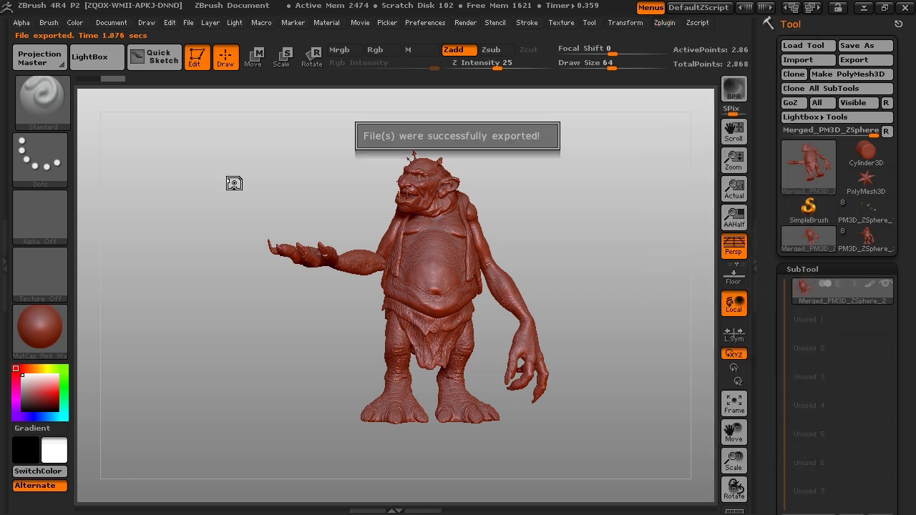
left_click_drag(231, 184, 254, 183)
- Inspect the merged troll up close and view the original undecimated tool's polygon and point statistics
left_click_drag(645, 275, 656, 272)
left_click_drag(732, 457, 644, 266)
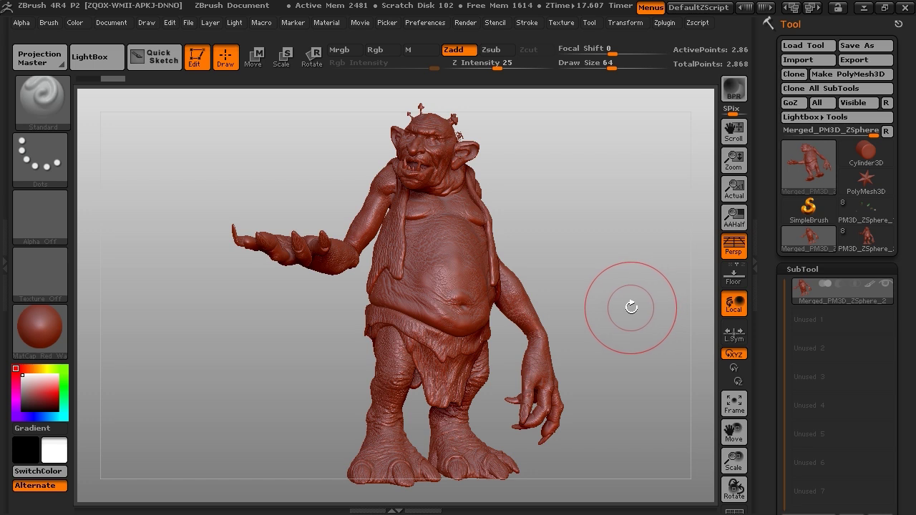
mouse_move(867, 212)
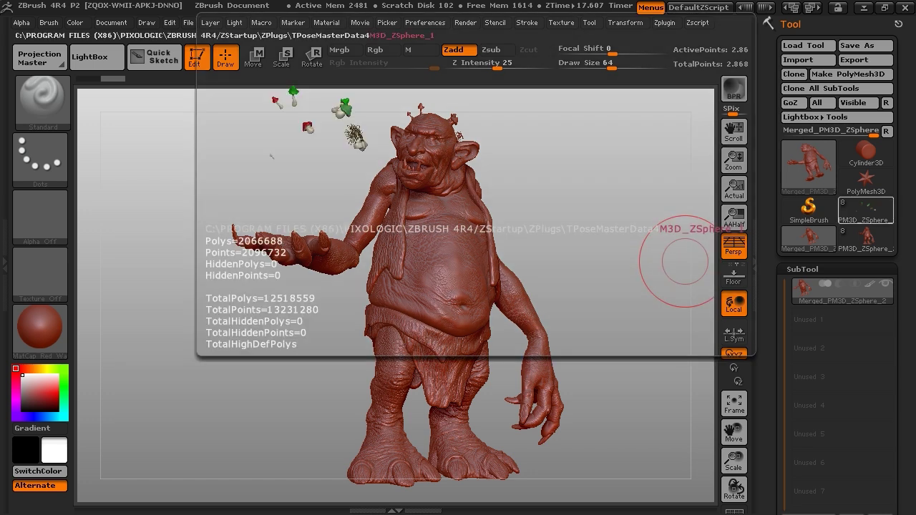